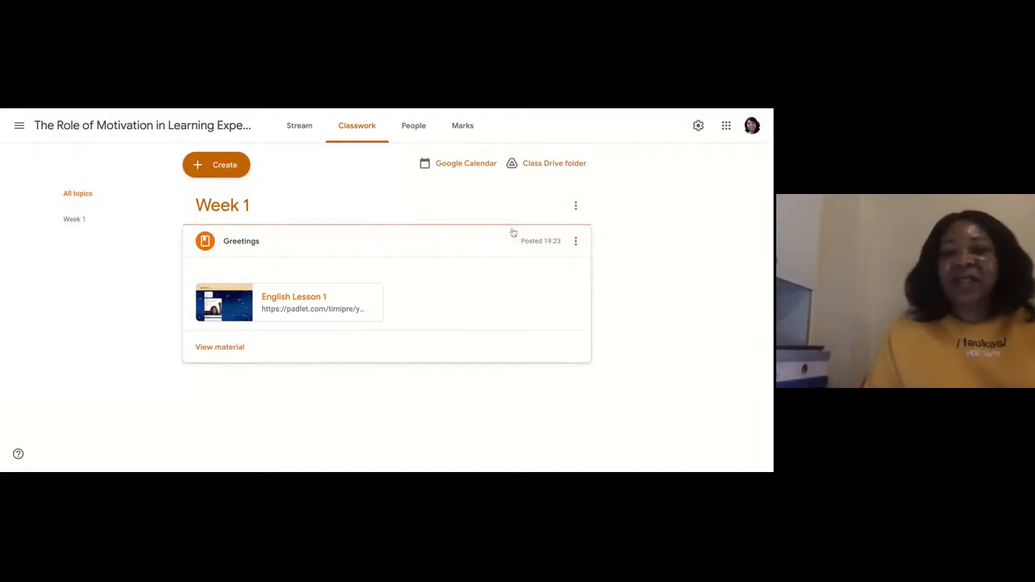
# Open the Greetings material for editing and start its description with the heading "OBJECTIVES:"
pyautogui.click(576, 241)
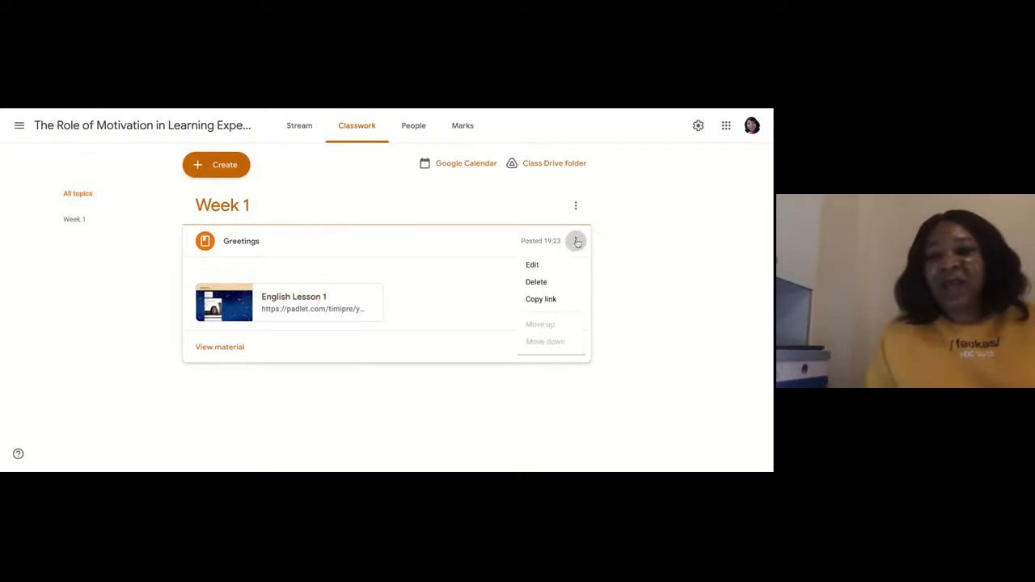
pyautogui.click(549, 263)
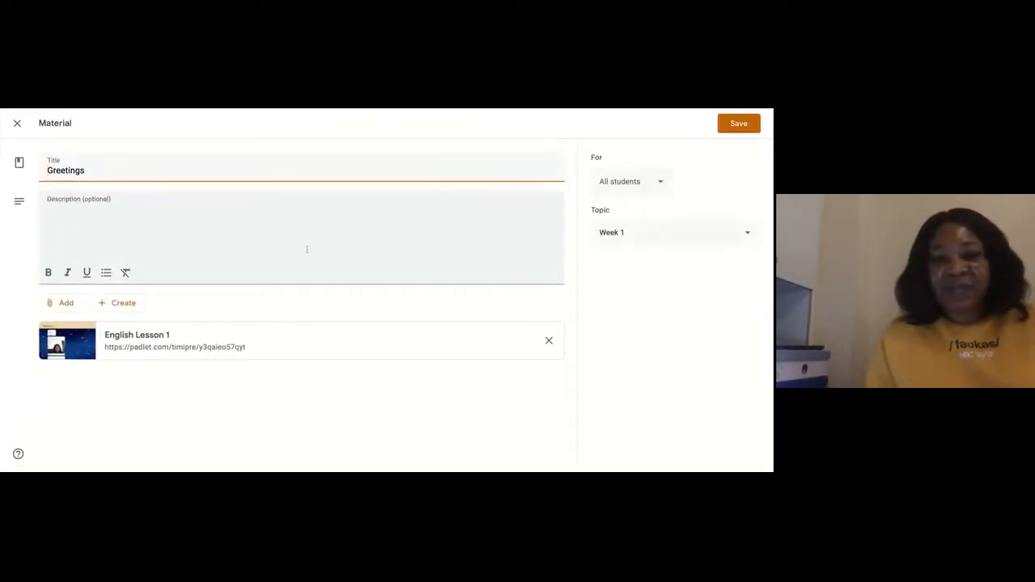
pyautogui.click(111, 207)
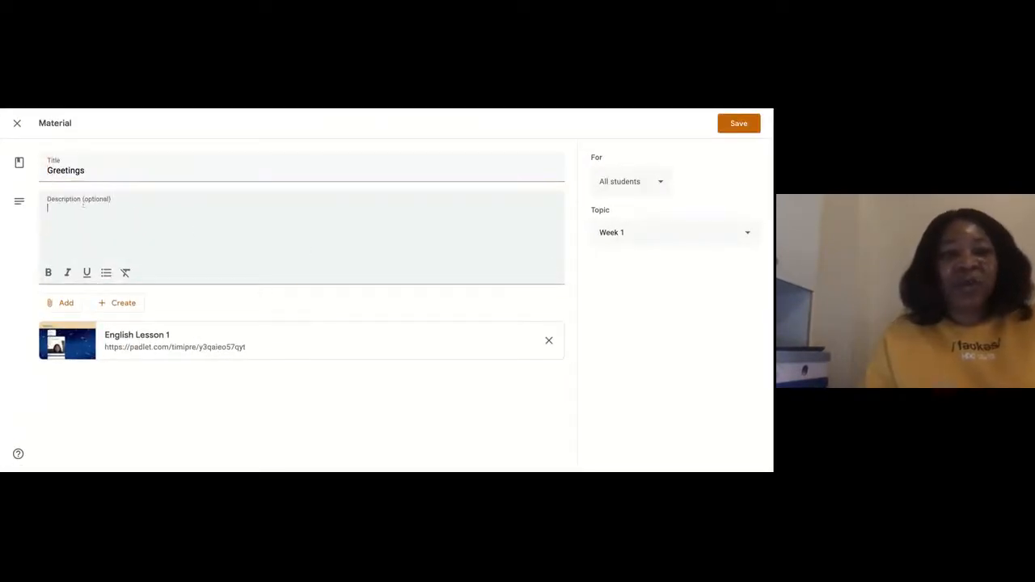
pyautogui.write('O')
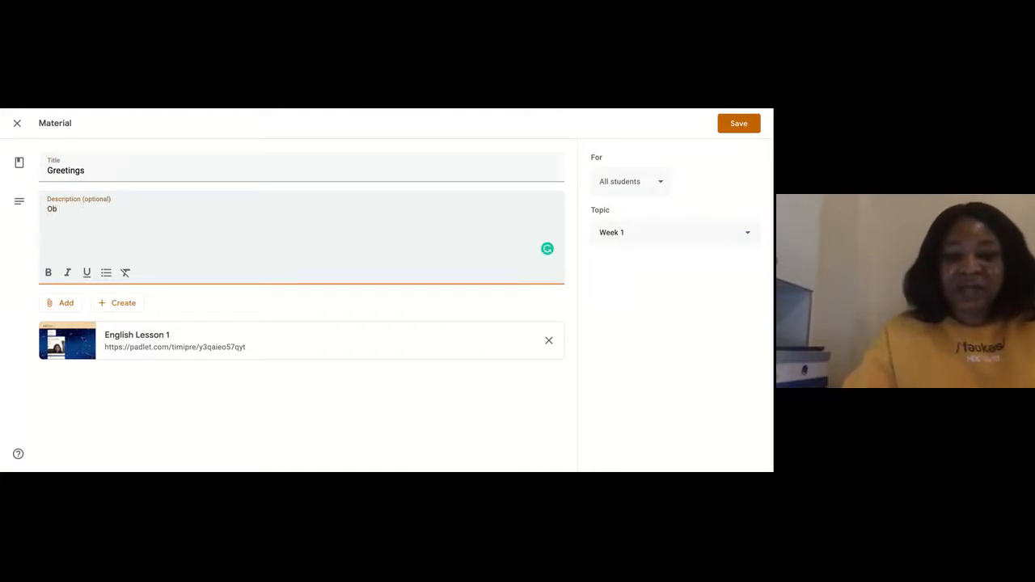
pyautogui.write('BJE')
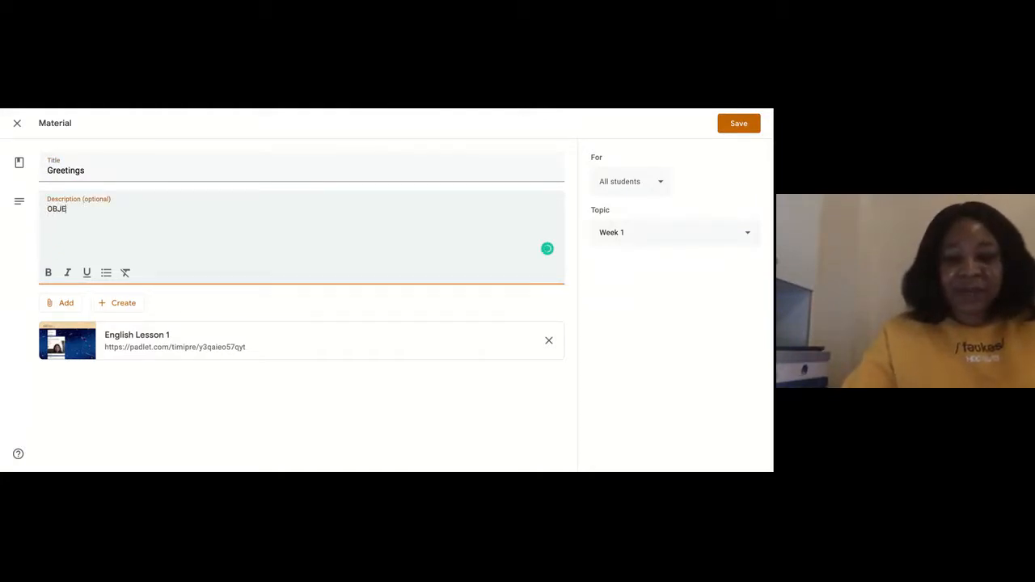
pyautogui.write('CTIVES')
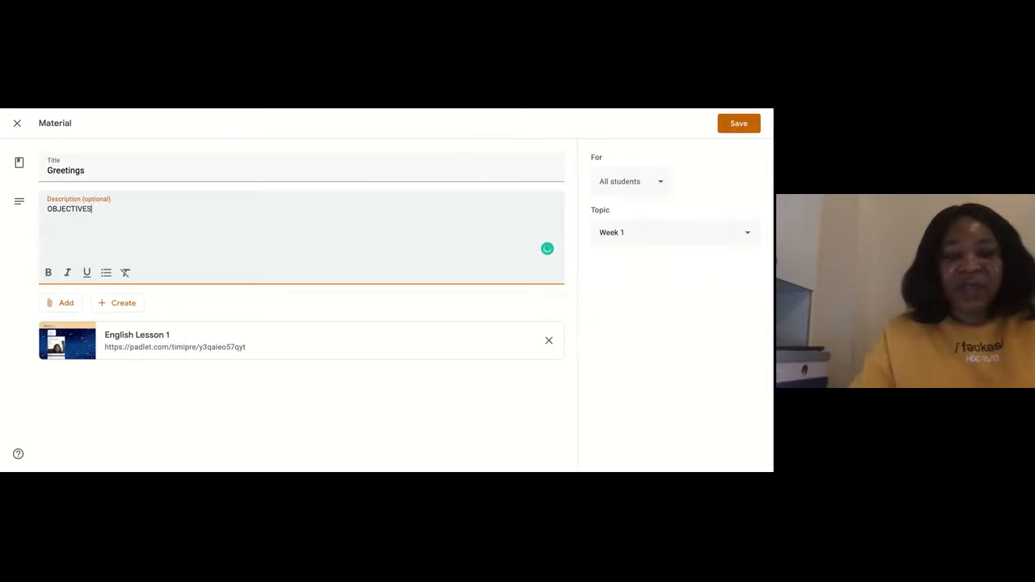
pyautogui.write(':')
# Add four empty numbered lines, 1. to 4., below the OBJECTIVES heading in the description
pyautogui.press('Return')
pyautogui.write('1')
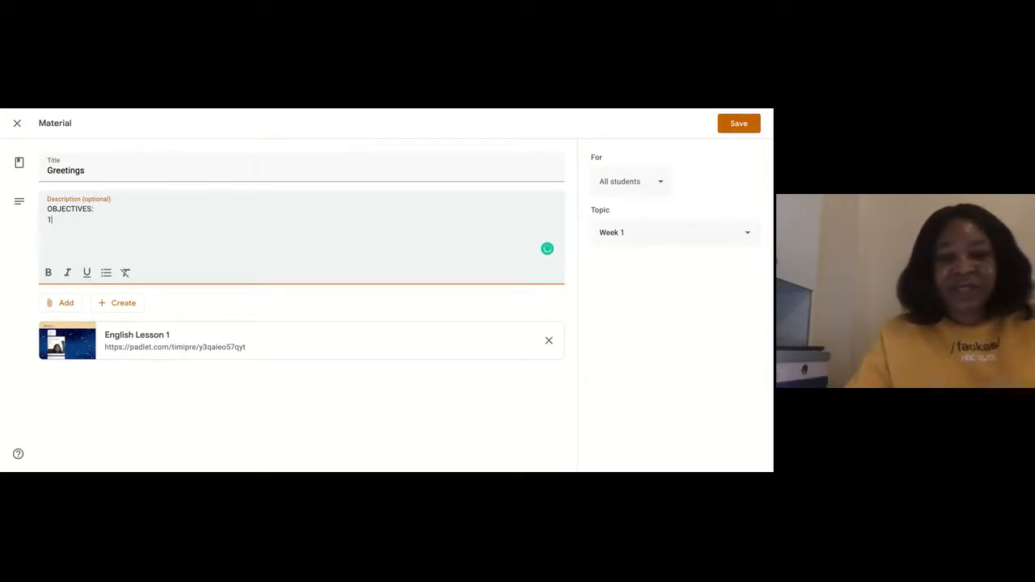
pyautogui.write('. 2.')
pyautogui.press('Return')
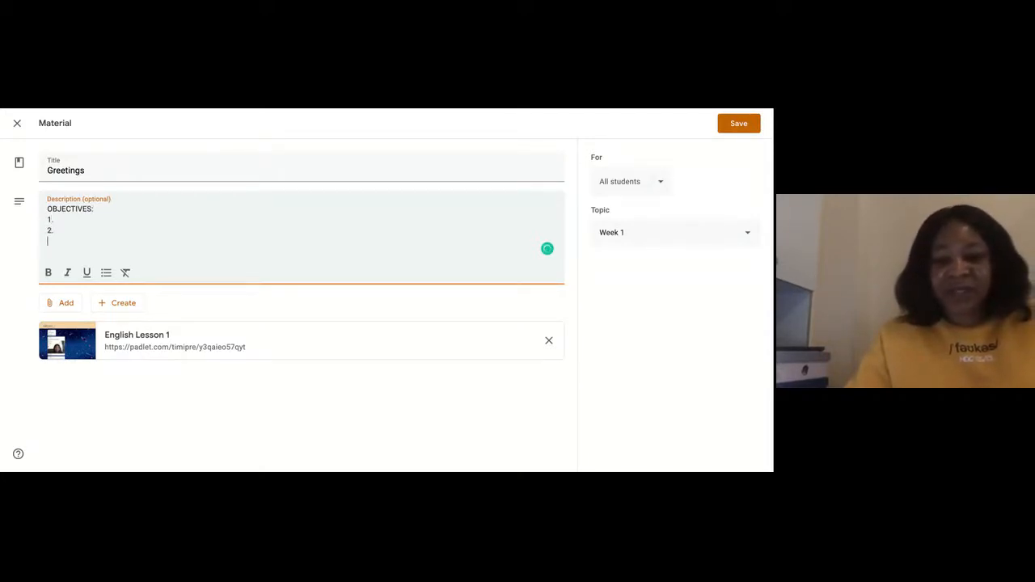
pyautogui.write('3.4')
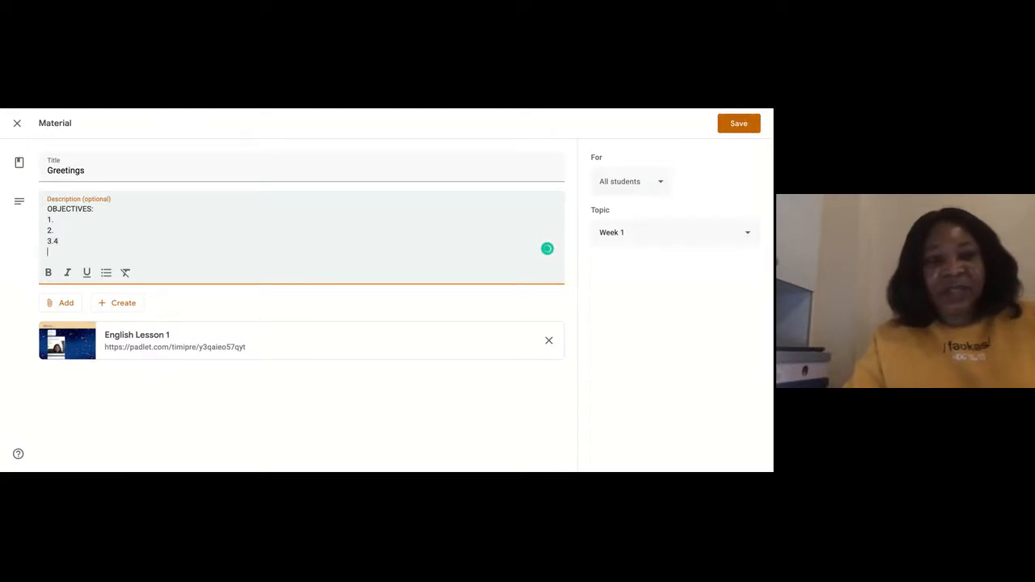
pyautogui.press('Return')
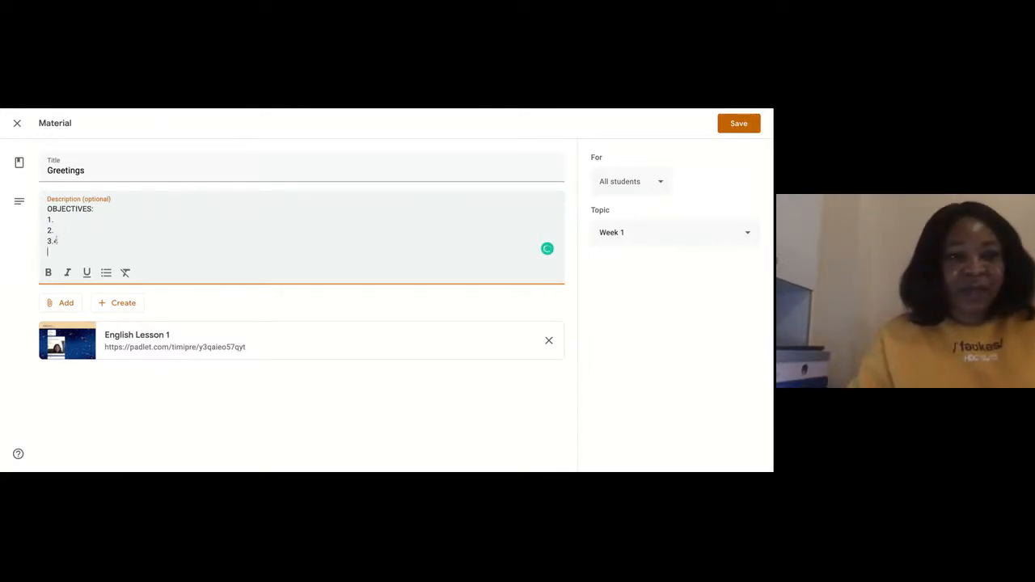
pyautogui.press('BackSpace')
pyautogui.press('Return')
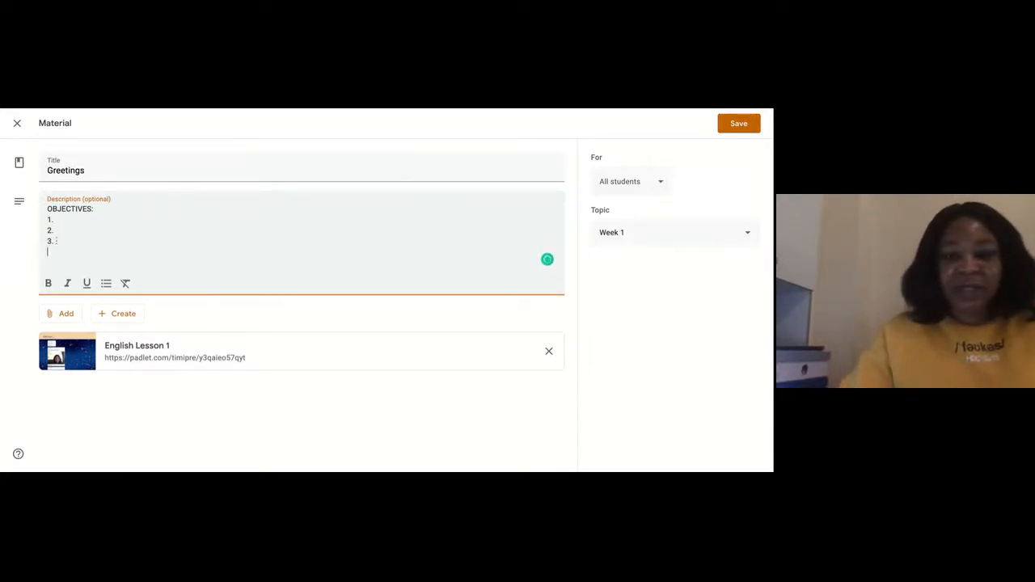
pyautogui.write('4.')
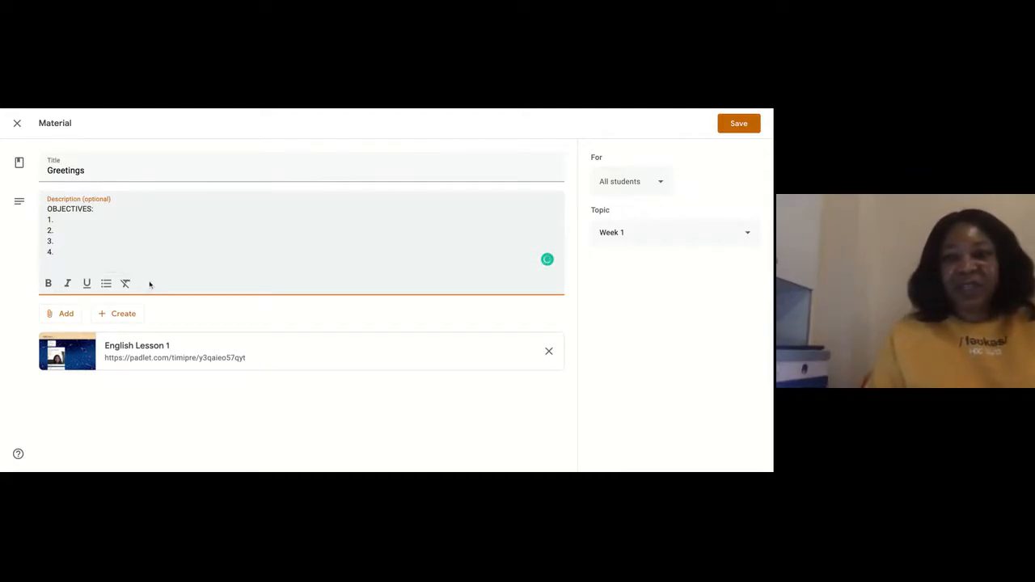
# Review the options for attaching and creating files in the material, and save the edited Greetings material
pyautogui.click(63, 320)
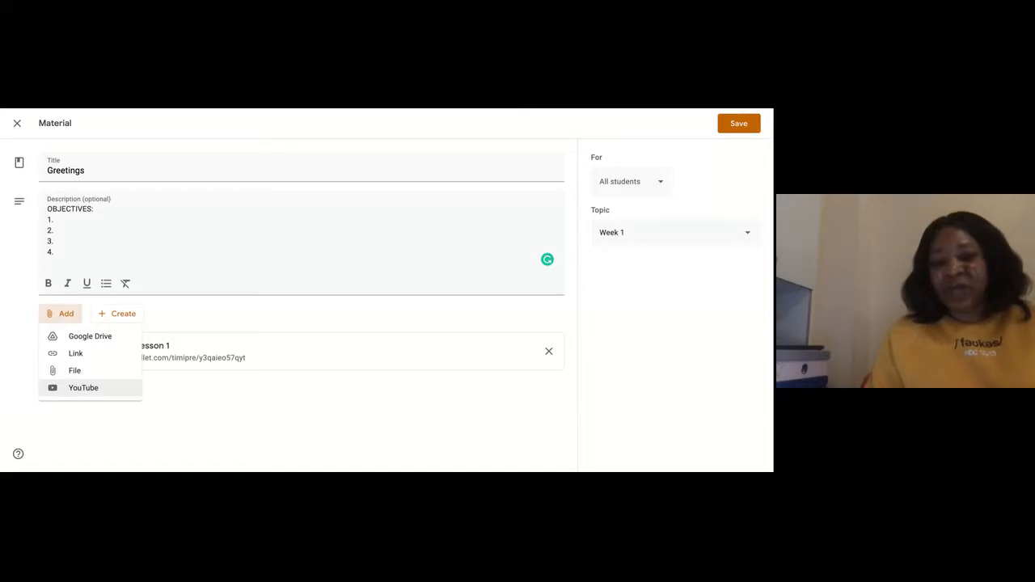
pyautogui.click(119, 319)
pyautogui.click(119, 318)
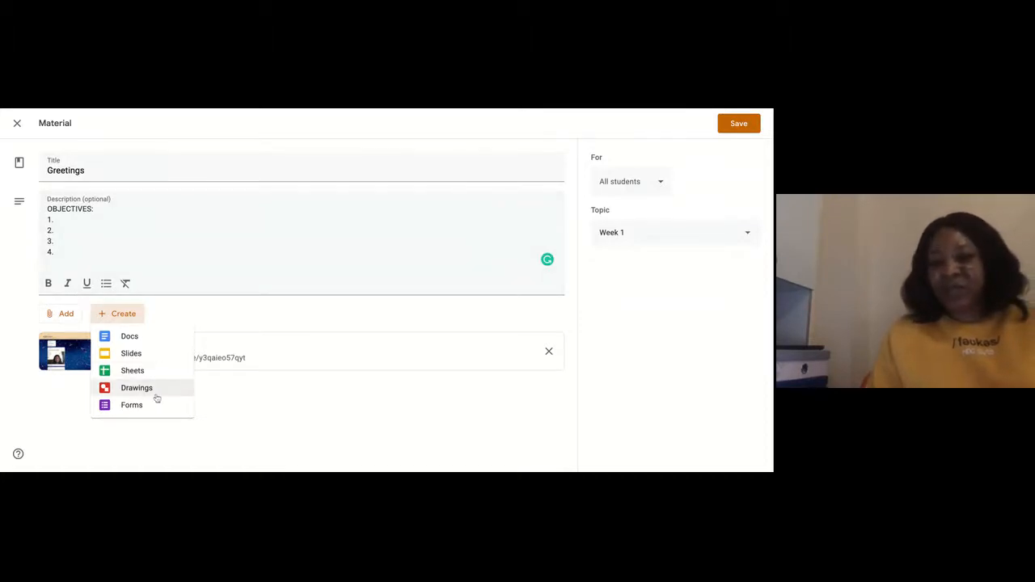
pyautogui.click(749, 238)
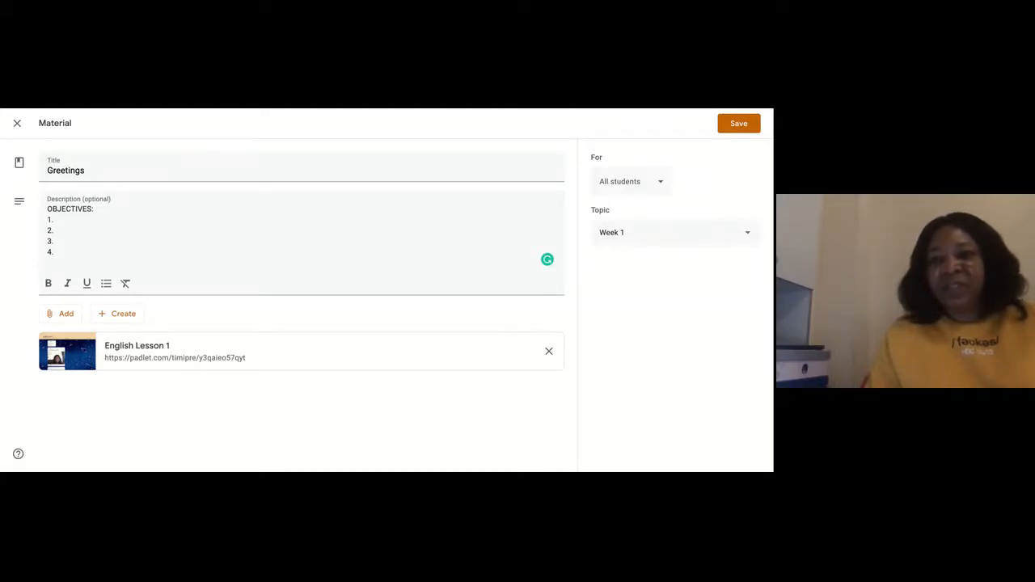
pyautogui.click(738, 125)
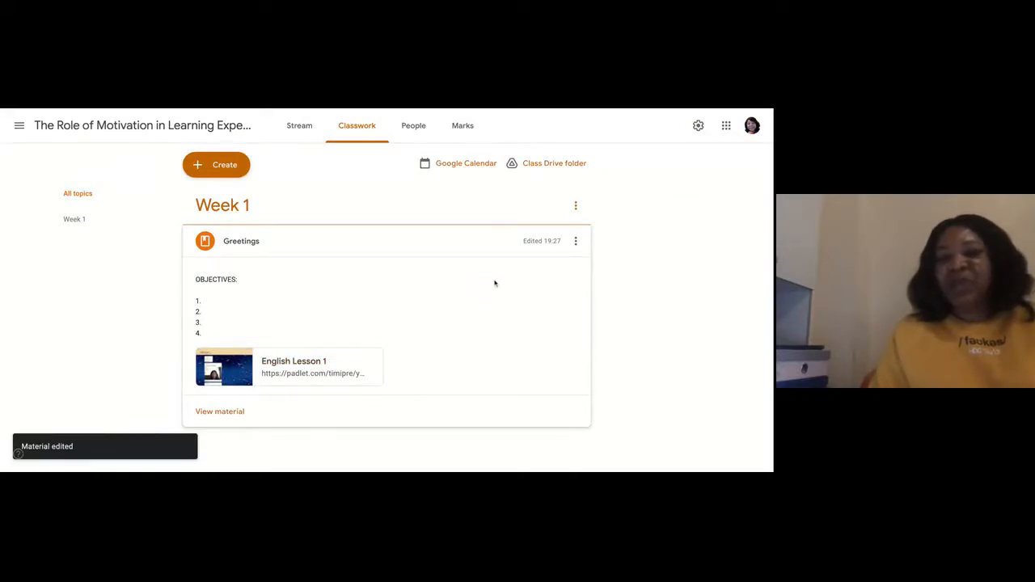
# Add a topic named "Week 2" to the classwork and move it below the Week 1 topic
pyautogui.click(199, 167)
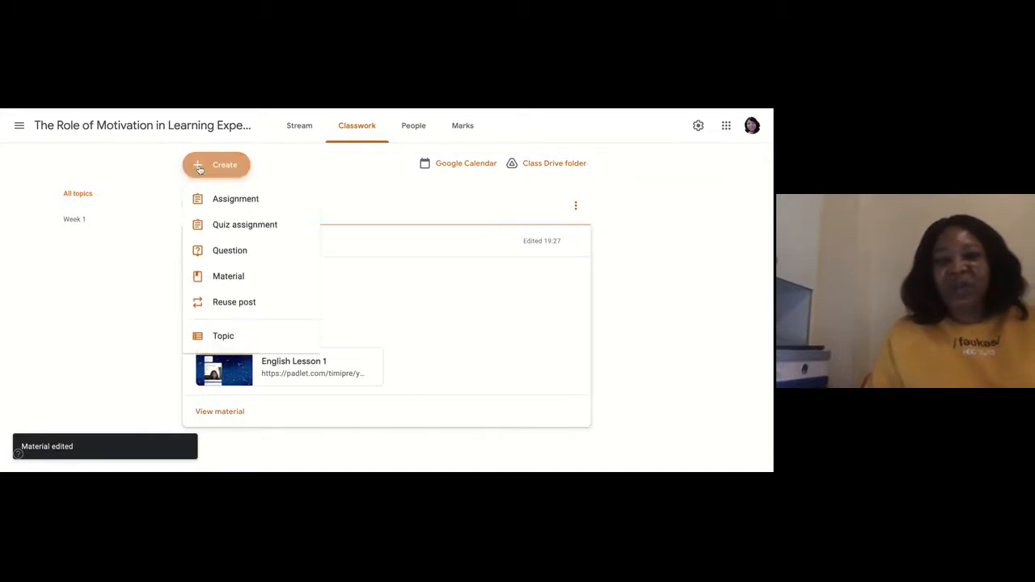
pyautogui.click(224, 335)
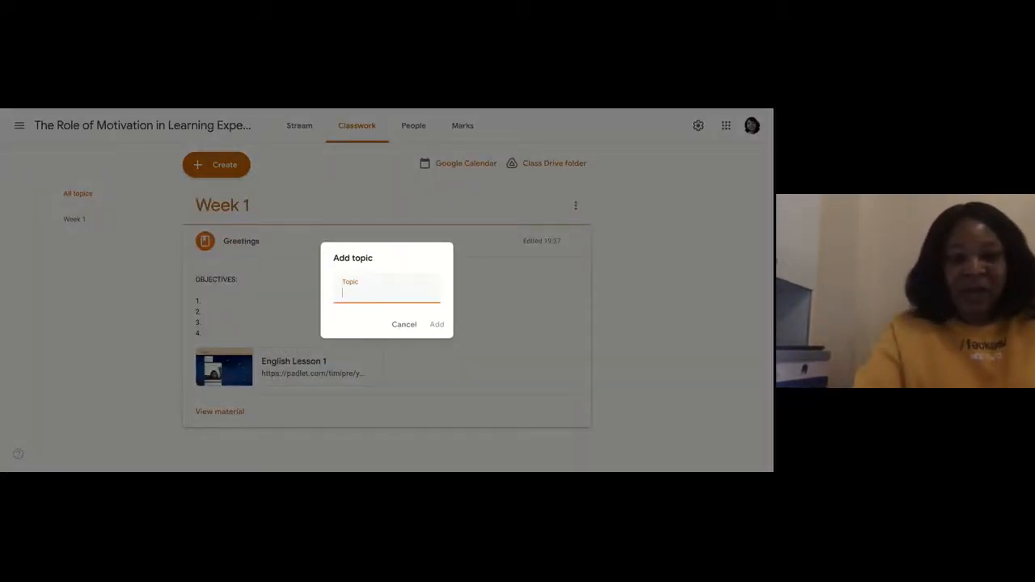
pyautogui.write('Week 2')
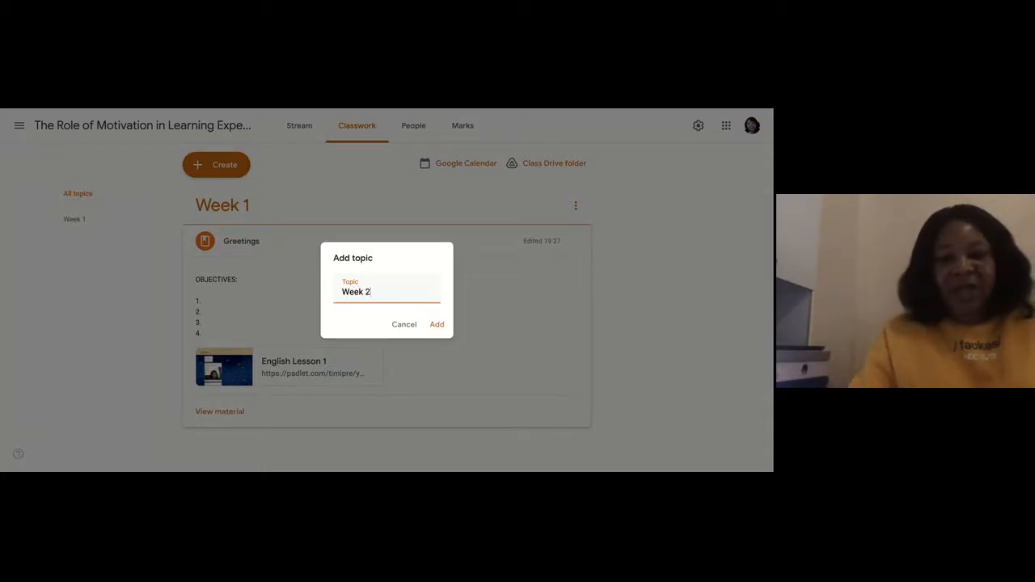
pyautogui.click(437, 325)
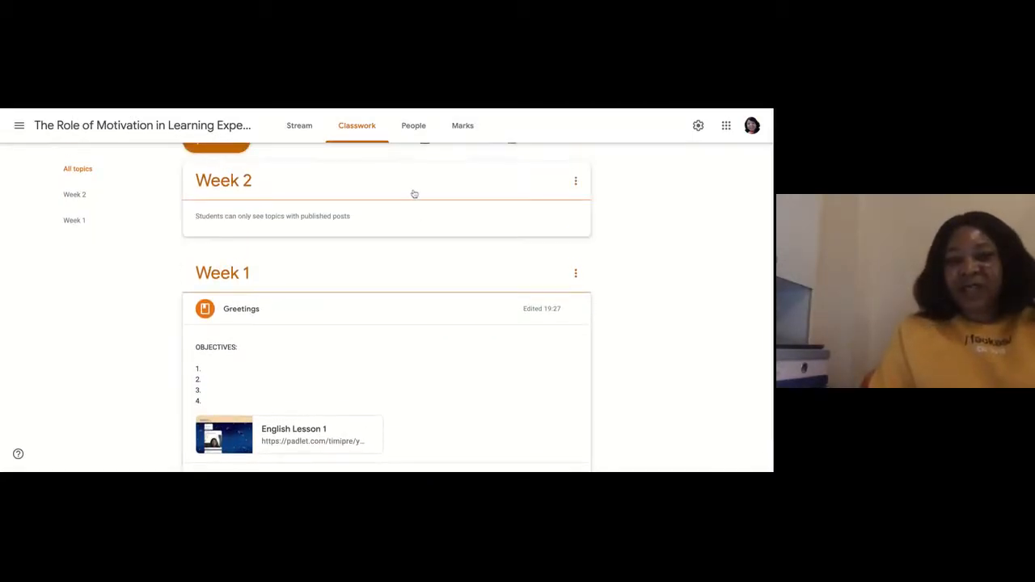
pyautogui.moveTo(414, 193); pyautogui.dragTo(293, 427)
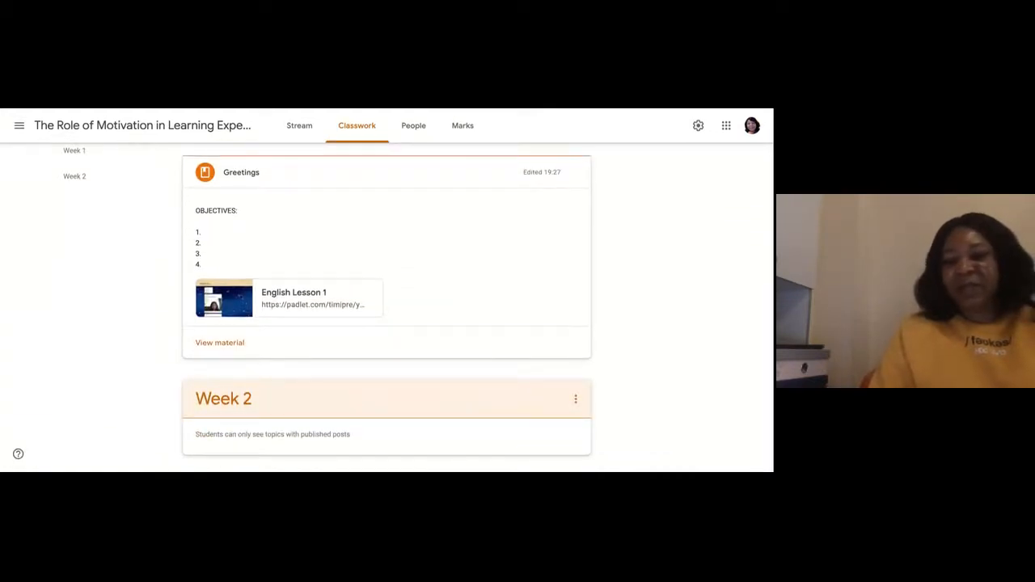
pyautogui.scroll(2, 219, 223)
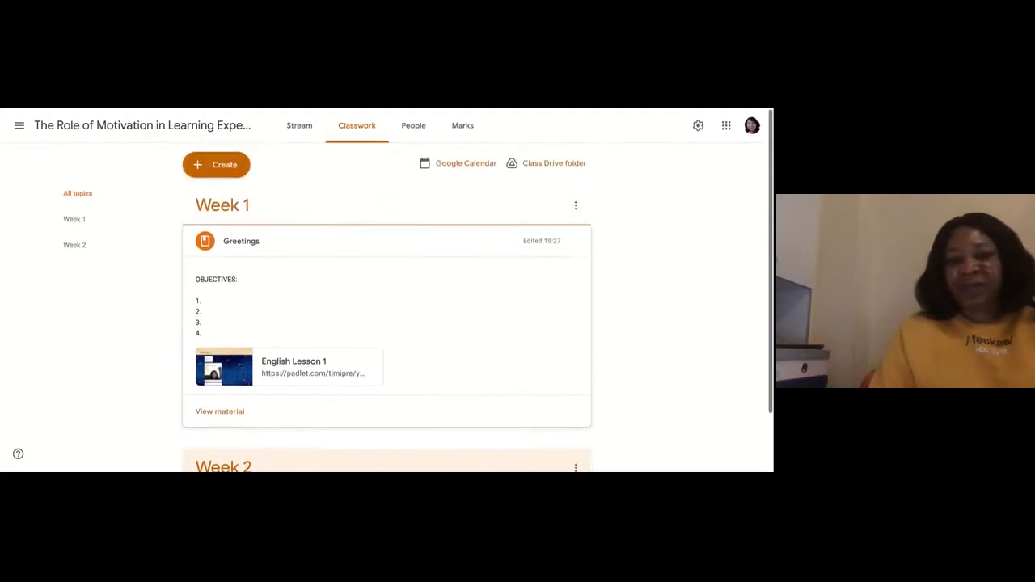
pyautogui.click(216, 165)
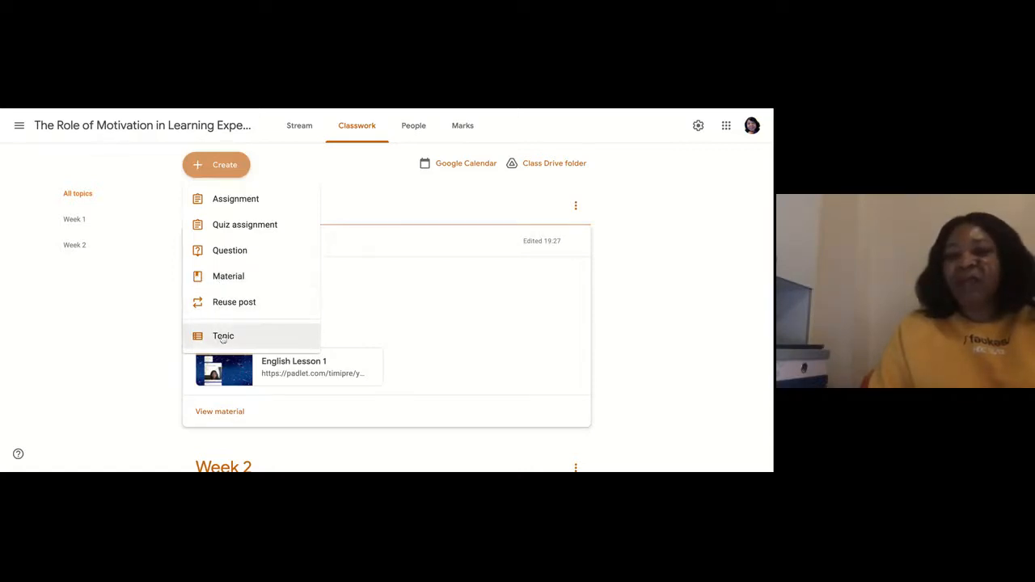
pyautogui.click(445, 293)
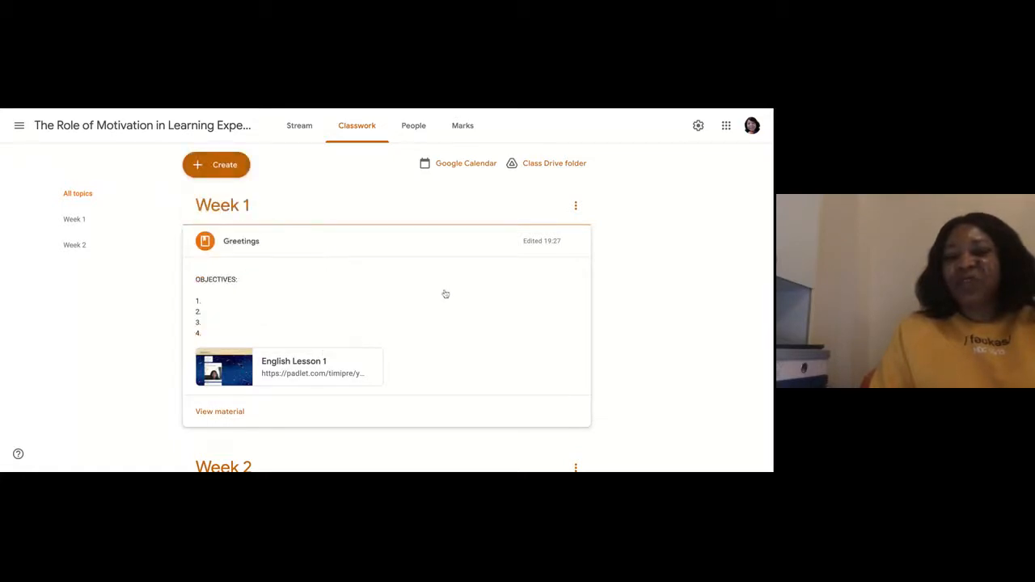
pyautogui.scroll(-1, 396, 356)
pyautogui.scroll(2, 397, 355)
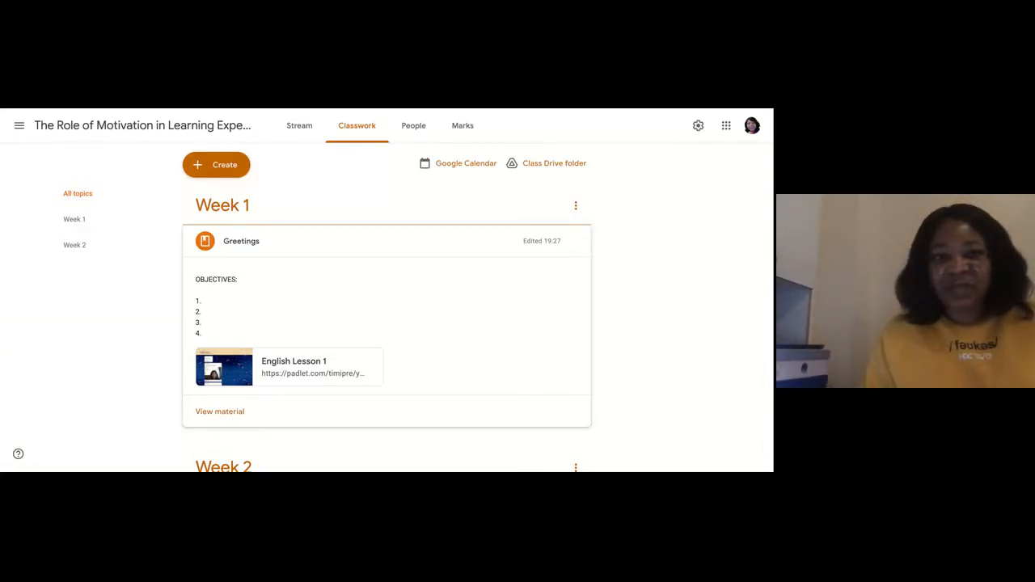
# Go to the class list and view the welcome post in the Managing the Teaching & Learning Process class stream
pyautogui.click(19, 127)
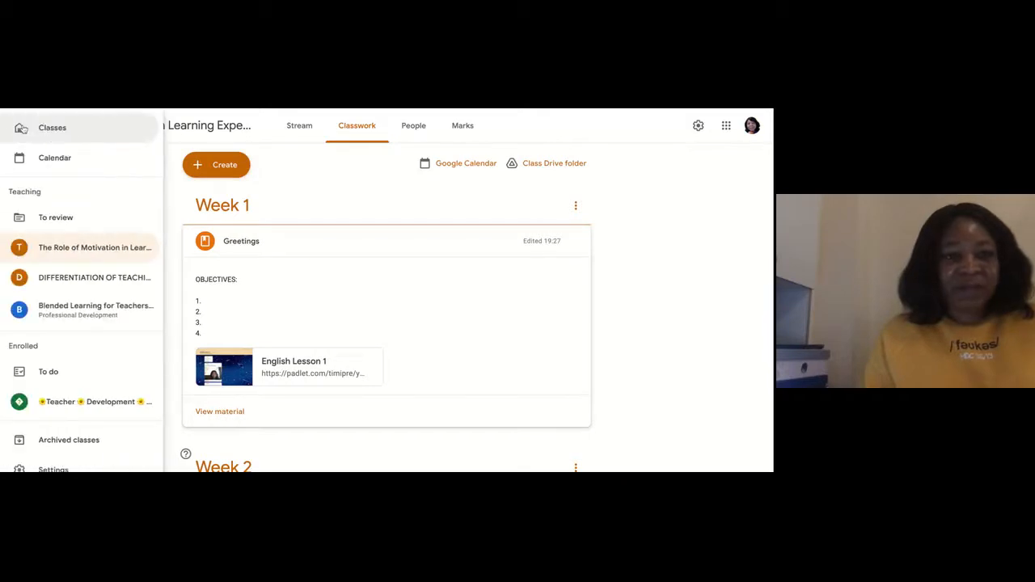
pyautogui.click(51, 134)
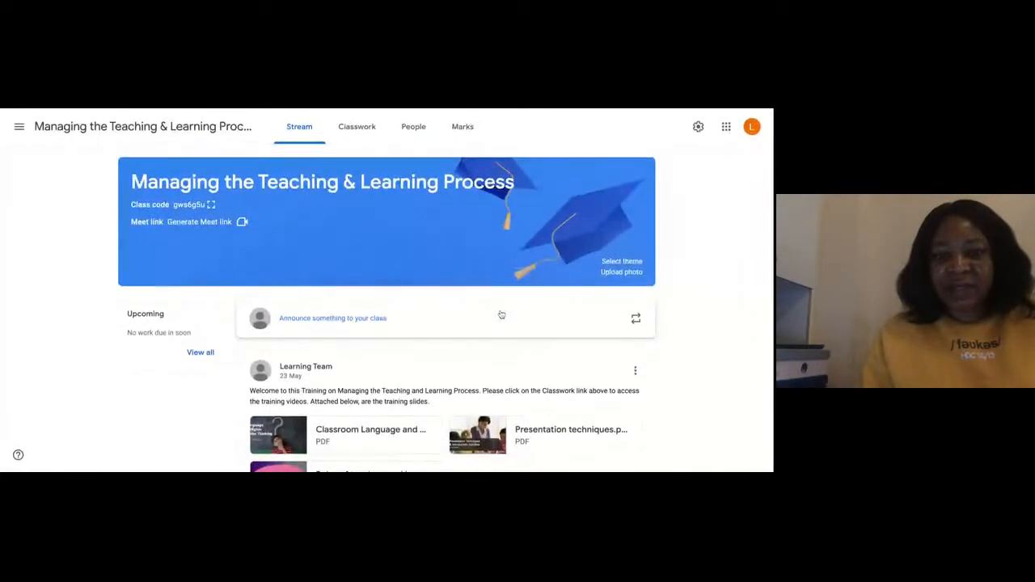
pyautogui.scroll(-3, 501, 315)
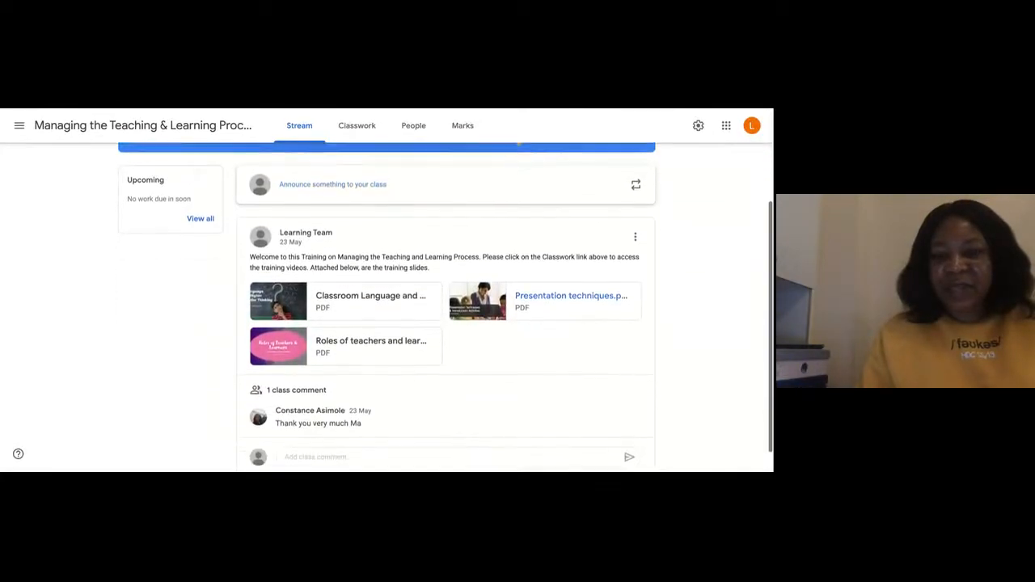
pyautogui.scroll(-1, 358, 218)
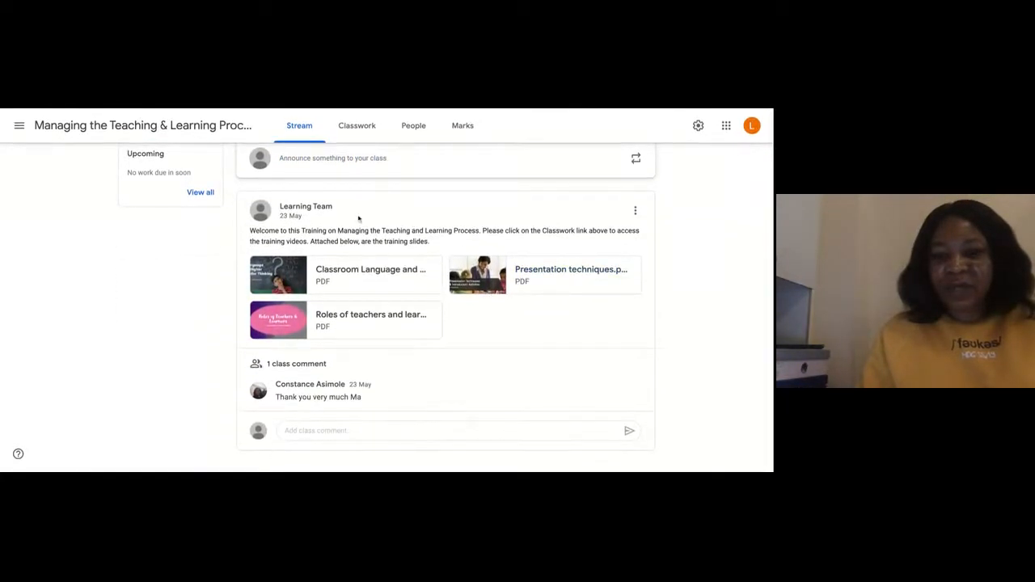
# Open the attached PDF "Classroom Language and higher order thinking" and skim its opening slides, including the objectives and comprehension sub-skills
pyautogui.click(358, 279)
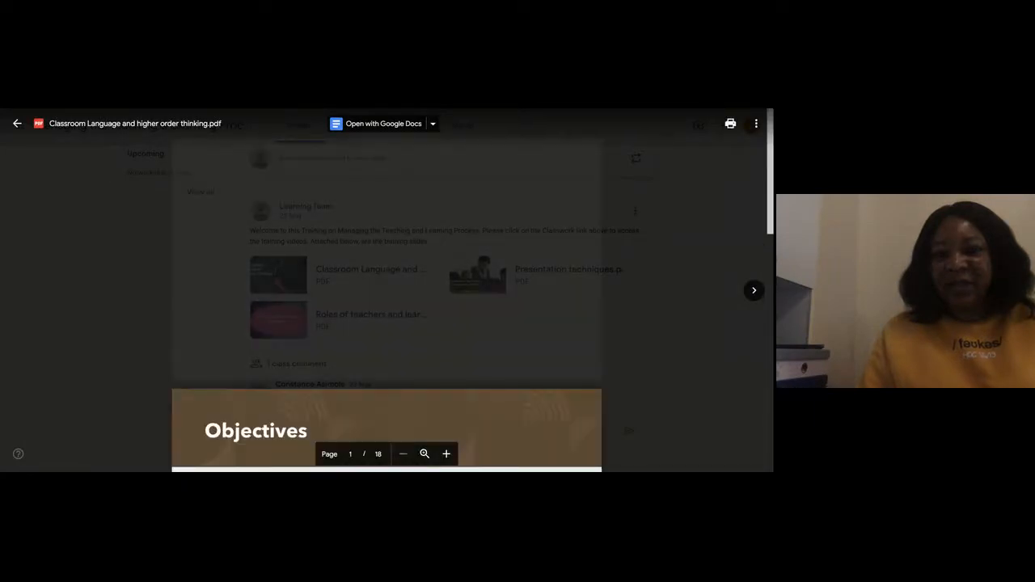
pyautogui.scroll(-2, 386, 291)
pyautogui.scroll(3, 387, 292)
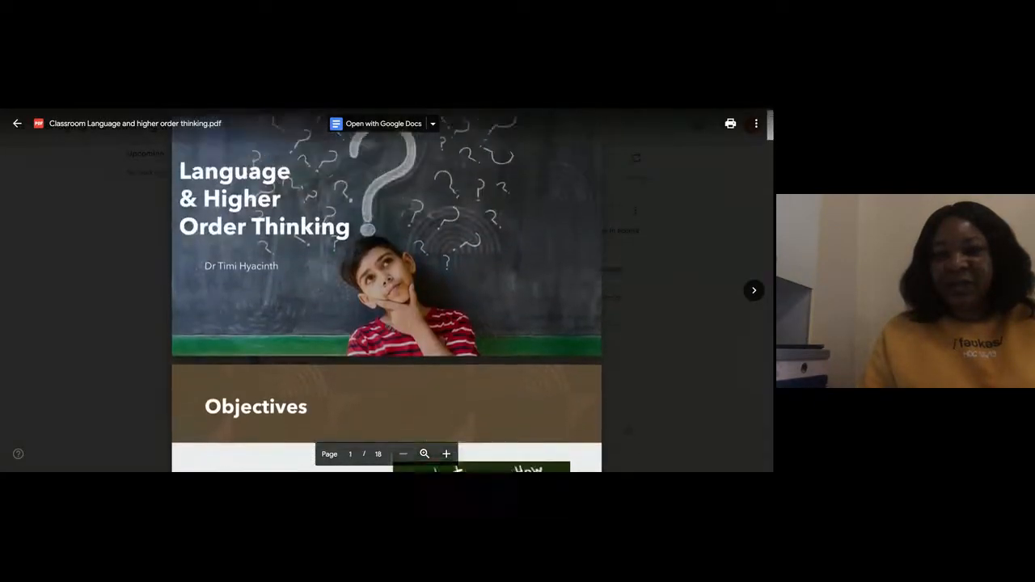
pyautogui.scroll(-5, 387, 291)
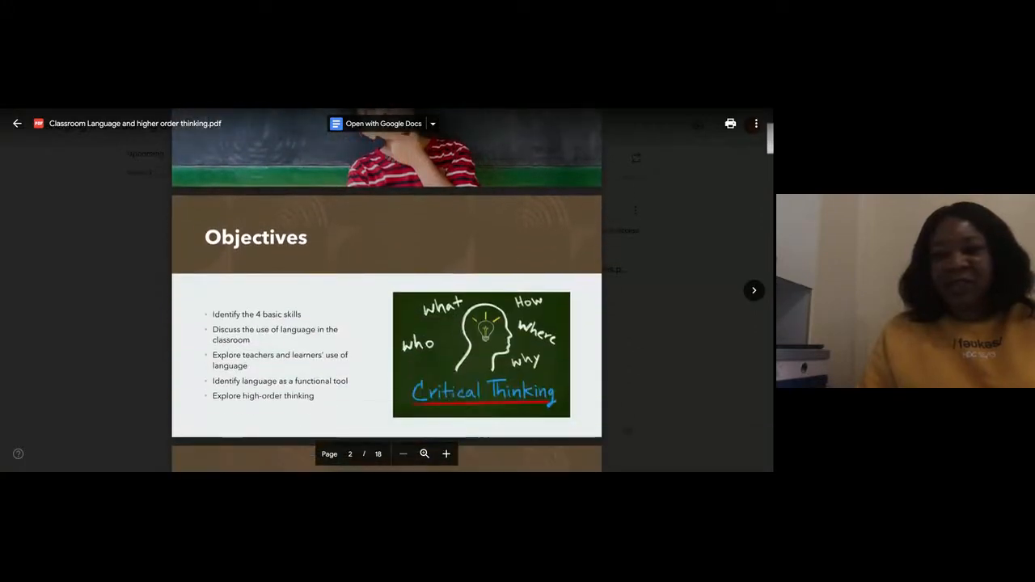
pyautogui.scroll(-5, 387, 291)
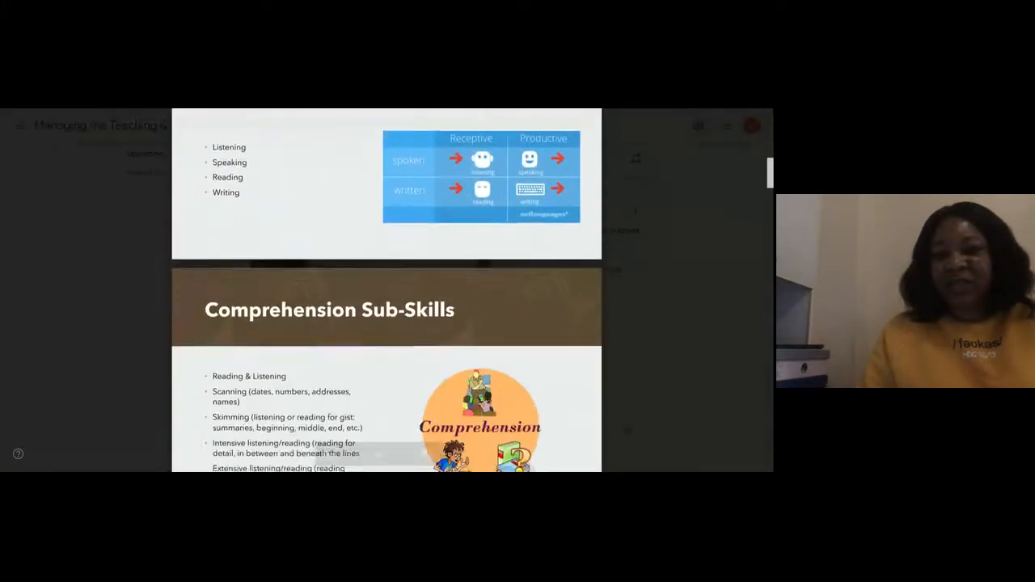
pyautogui.scroll(8, 387, 291)
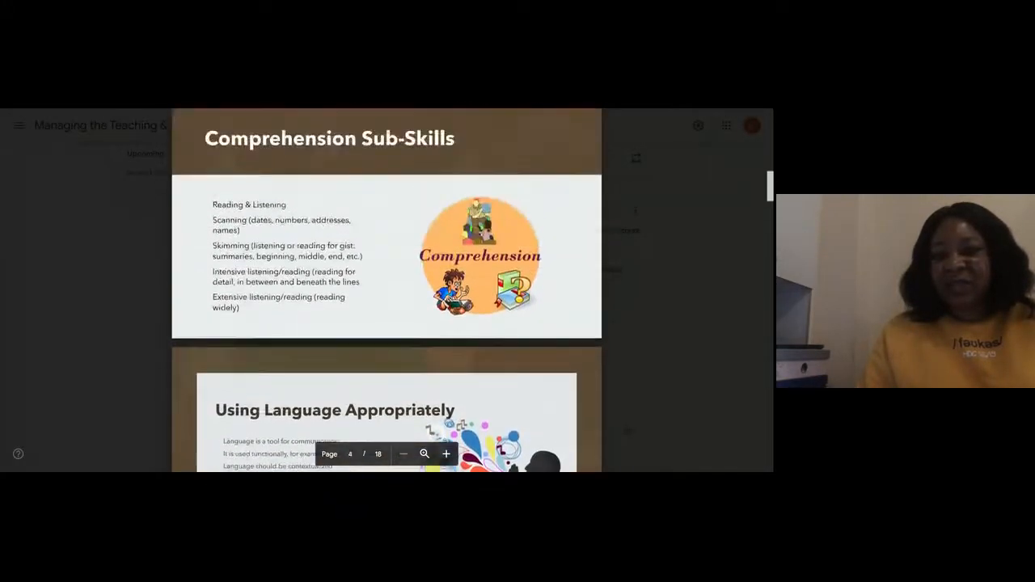
pyautogui.scroll(3, 386, 292)
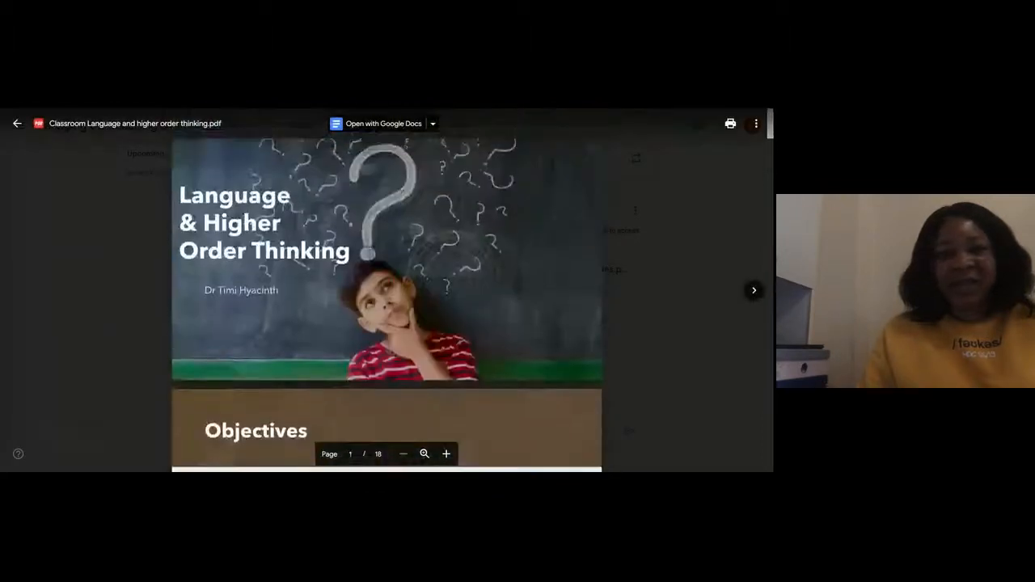
# Close the open PDF, and skim the attached "Roles of teachers and learners" slides as far as Teacher responsibilities before returning to the stream
pyautogui.click(17, 123)
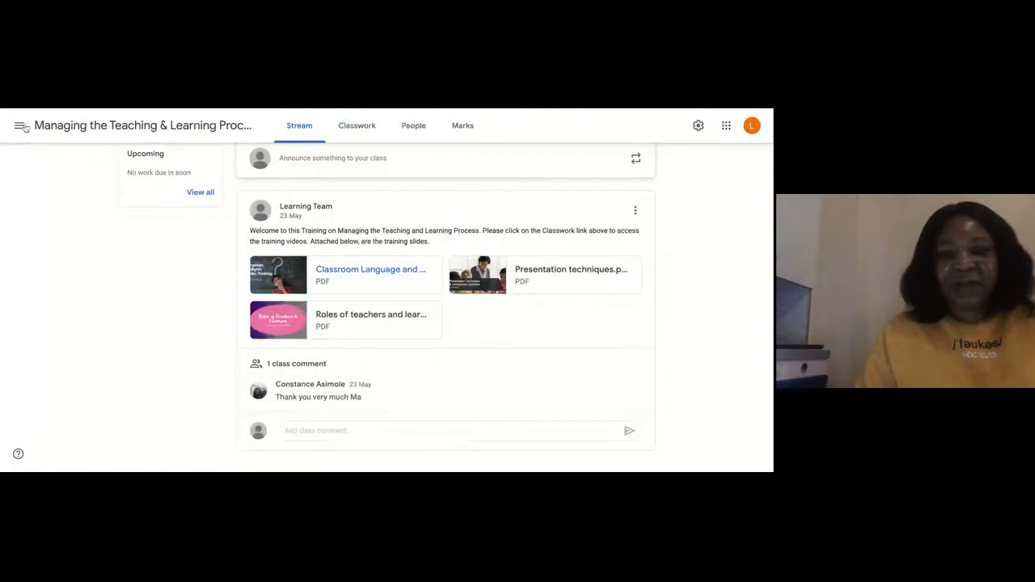
pyautogui.click(356, 321)
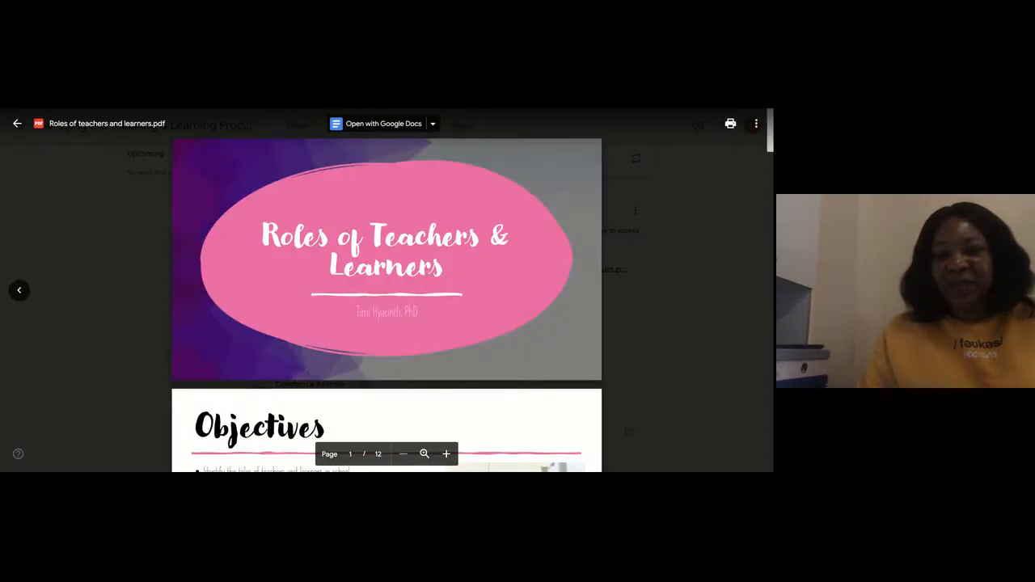
pyautogui.scroll(-6, 356, 321)
pyautogui.scroll(-9, 387, 291)
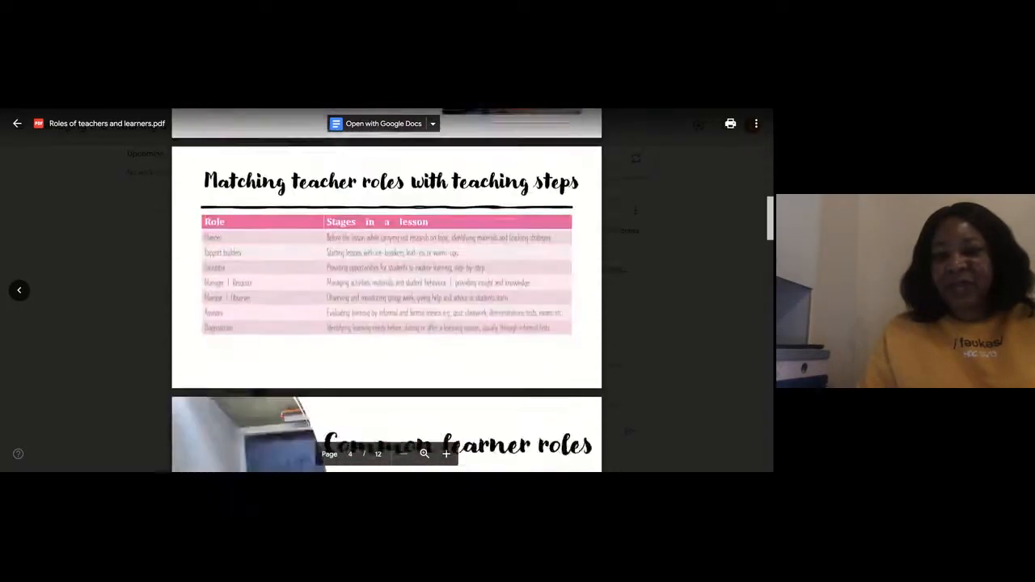
pyautogui.scroll(2, 387, 292)
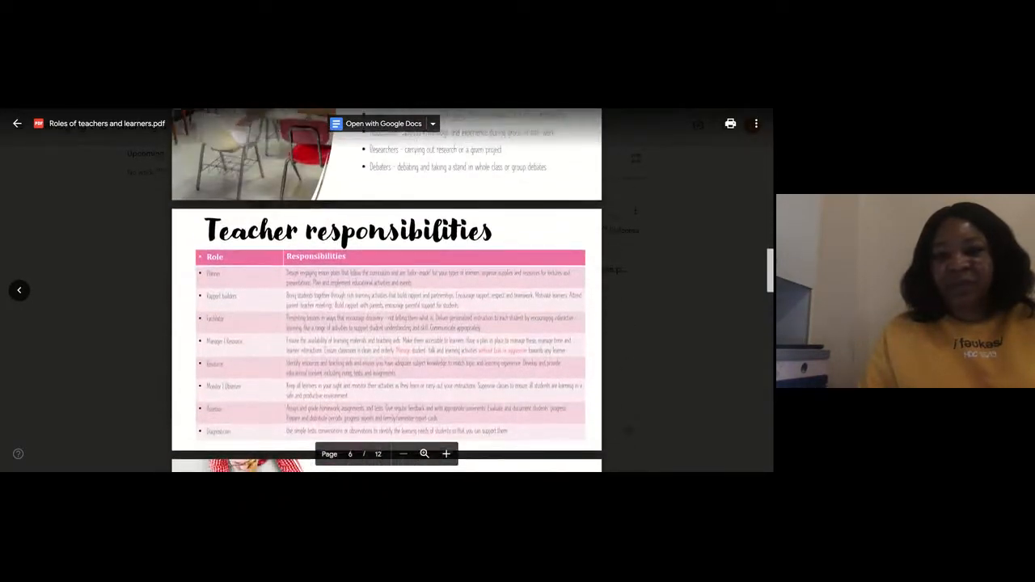
pyautogui.click(17, 124)
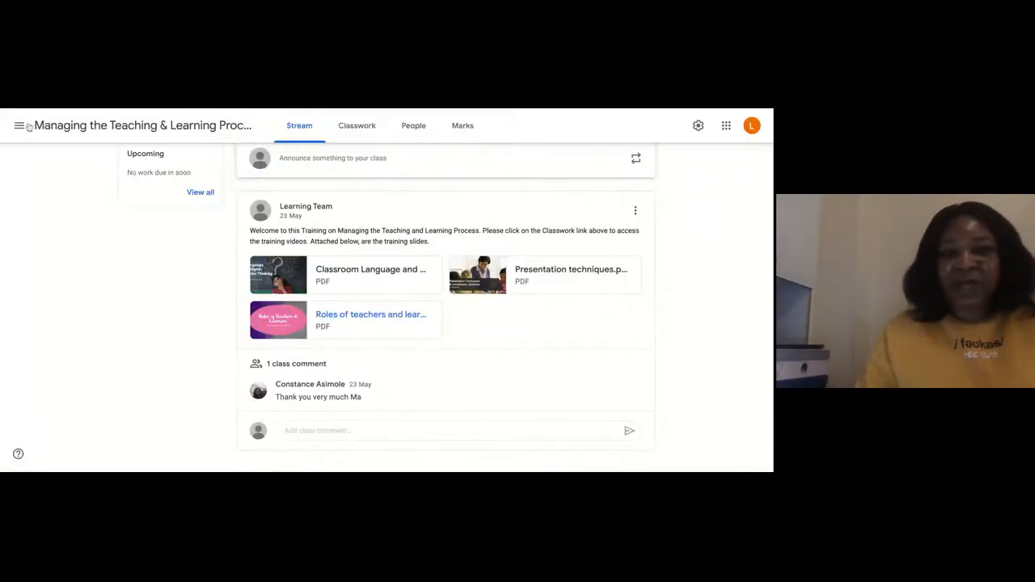
# View the opening slides of the attached "Presentation techniques" PDF and return to the class stream
pyautogui.click(521, 272)
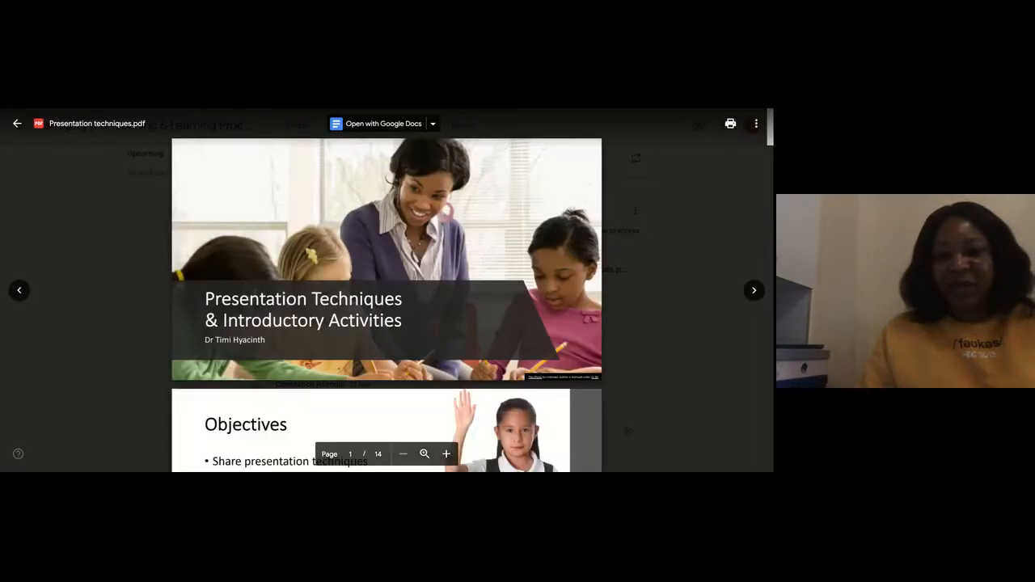
pyautogui.scroll(-1, 417, 254)
pyautogui.scroll(-2, 387, 292)
pyautogui.scroll(3, 387, 292)
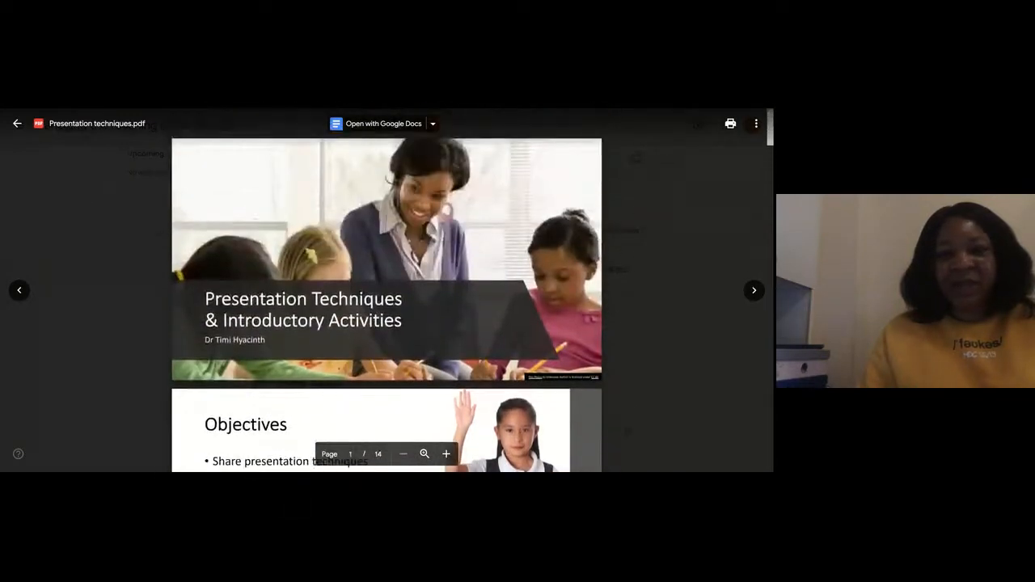
pyautogui.click(17, 124)
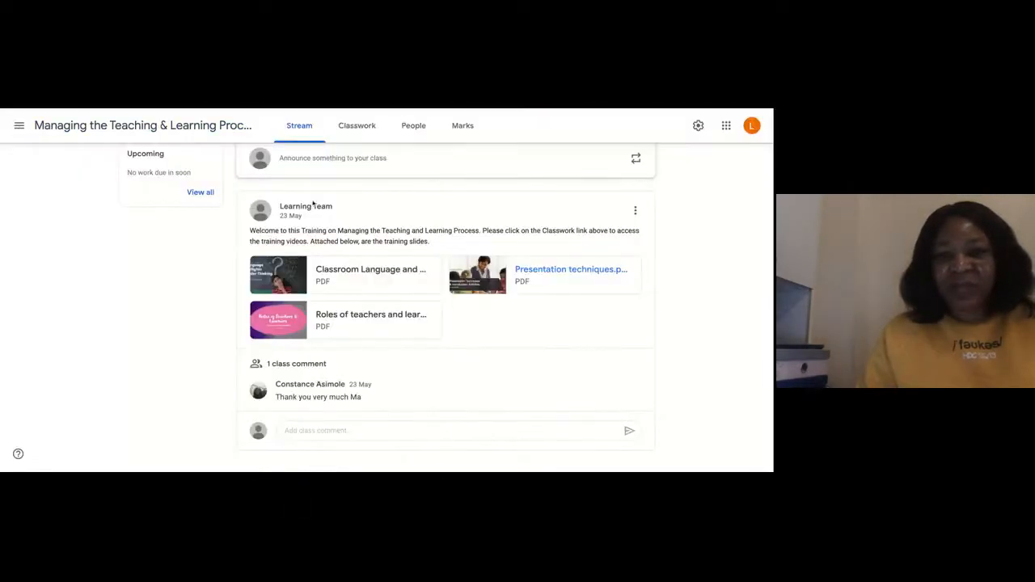
# Go to the class's classwork and expand the "Roles of Teachers and Learners - 4 videos" material
pyautogui.click(363, 128)
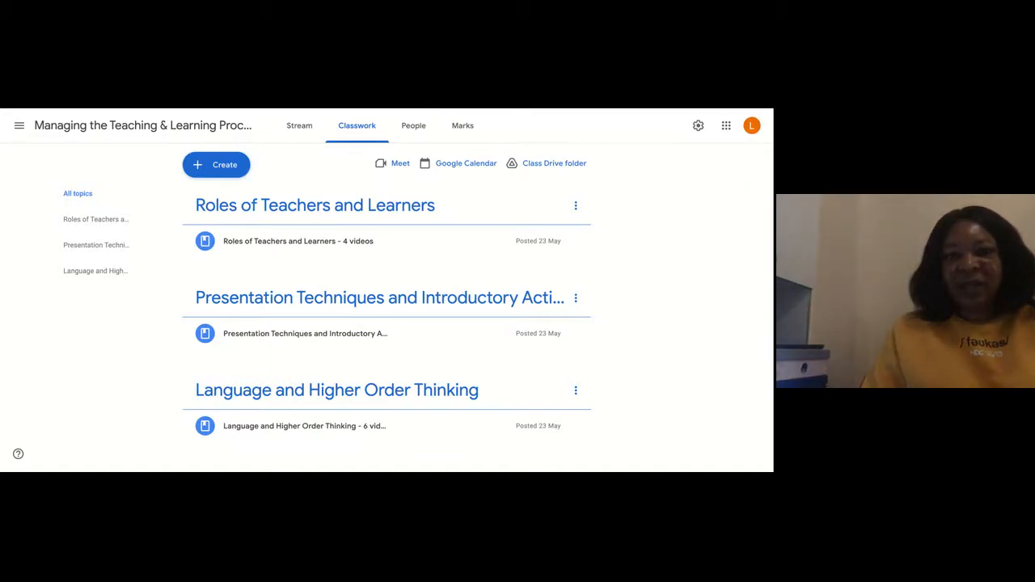
pyautogui.click(288, 245)
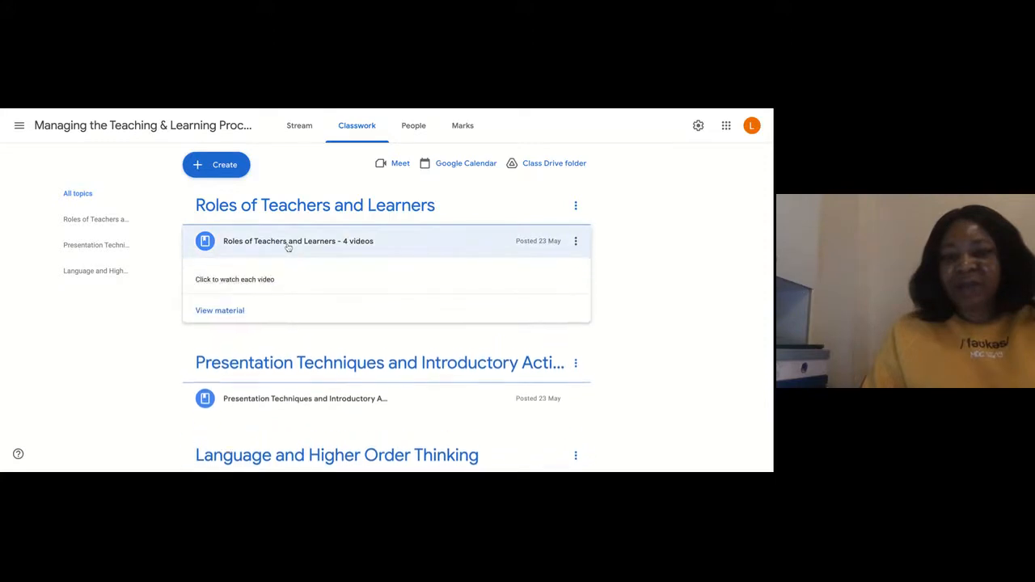